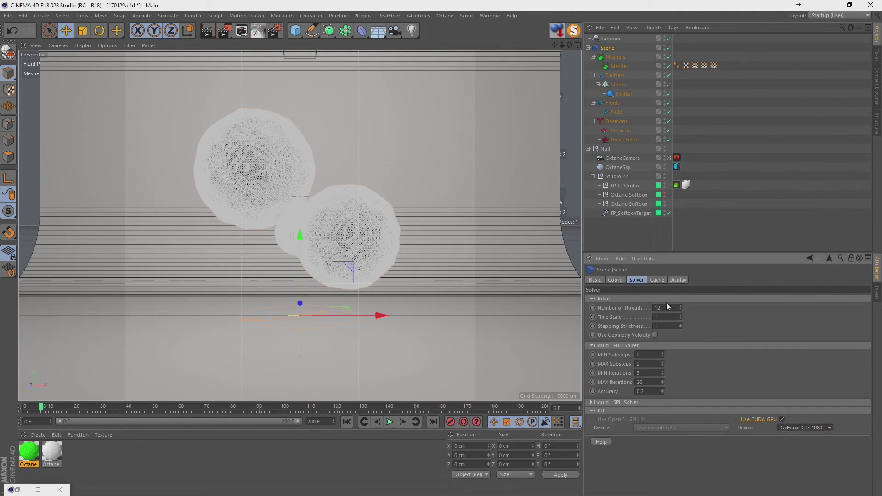
Cache the RealFlow scene's fluid simulation from its Cache settings
click(656, 280)
click(618, 329)
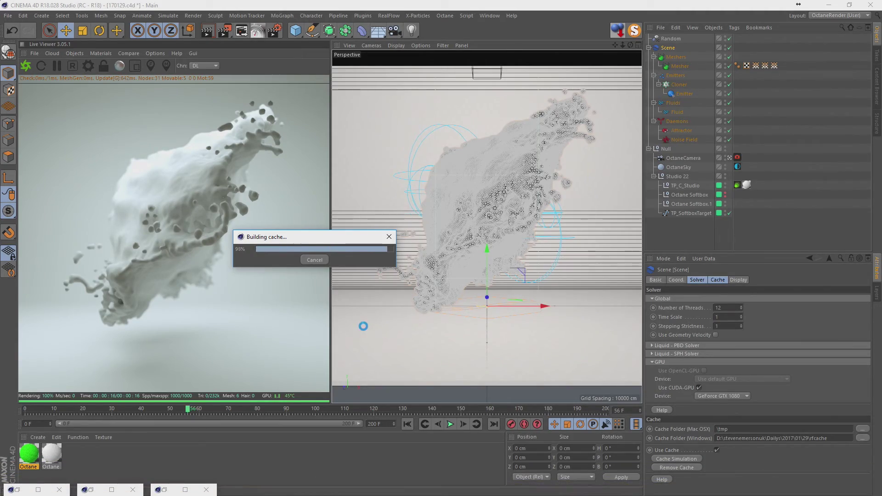
Inspect the Mesher and Capsule, turning on render instances for the clones
click(680, 66)
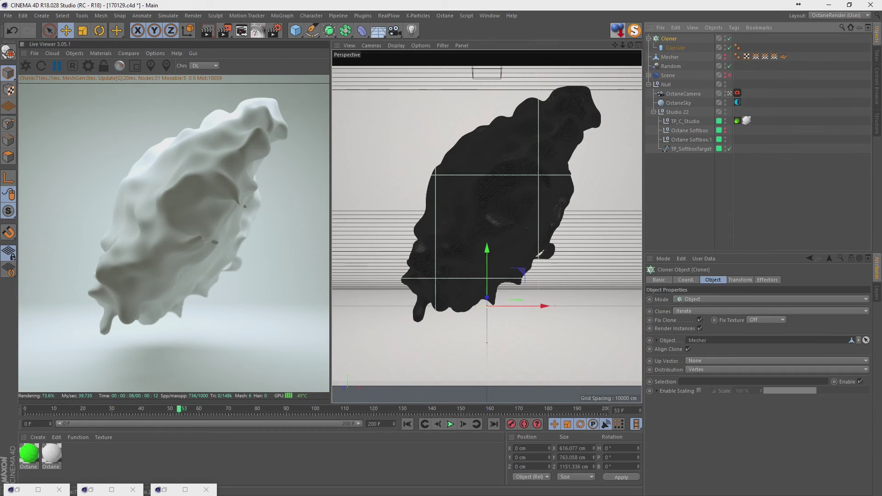
click(699, 328)
click(700, 48)
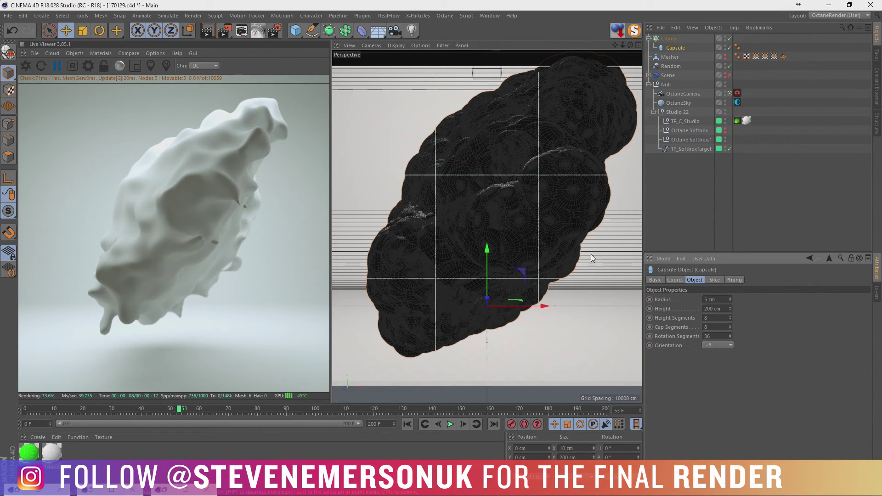
click(668, 57)
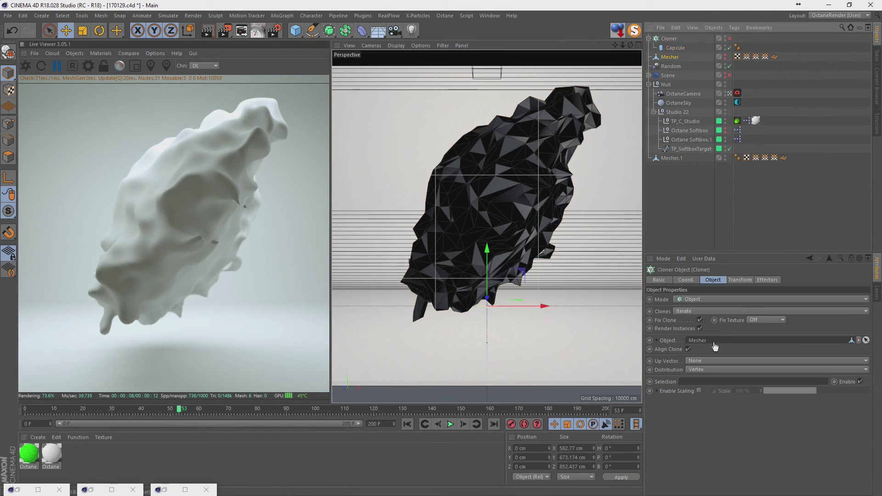
click(731, 98)
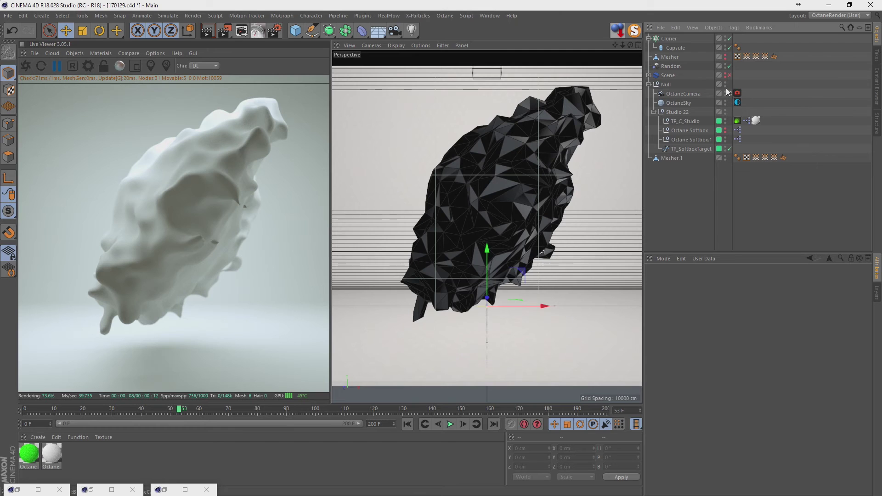
Delete the Cloner with its Capsule and the spare Mesher, then re-enable the RealFlow Scene's cache
click(668, 38)
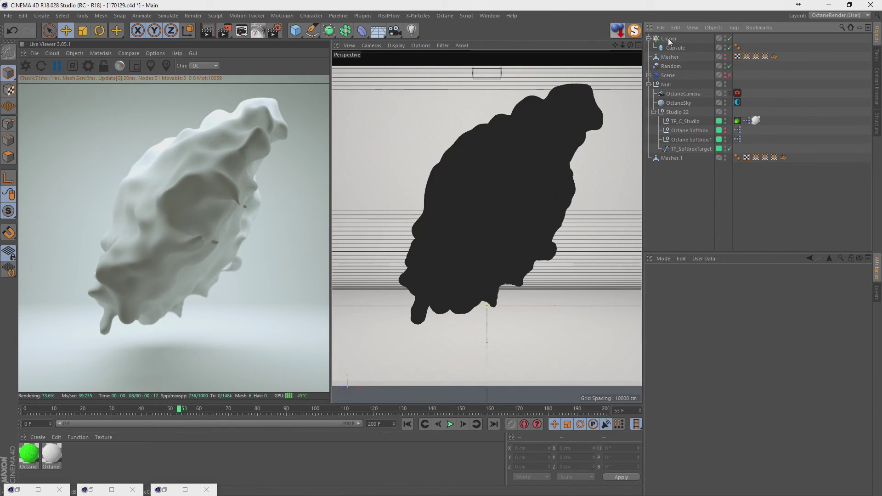
key(Delete)
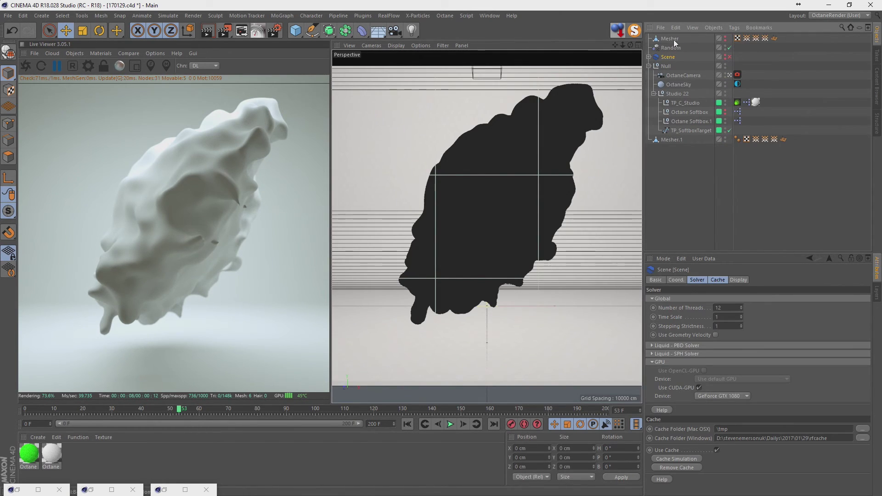
click(673, 39)
key(Delete)
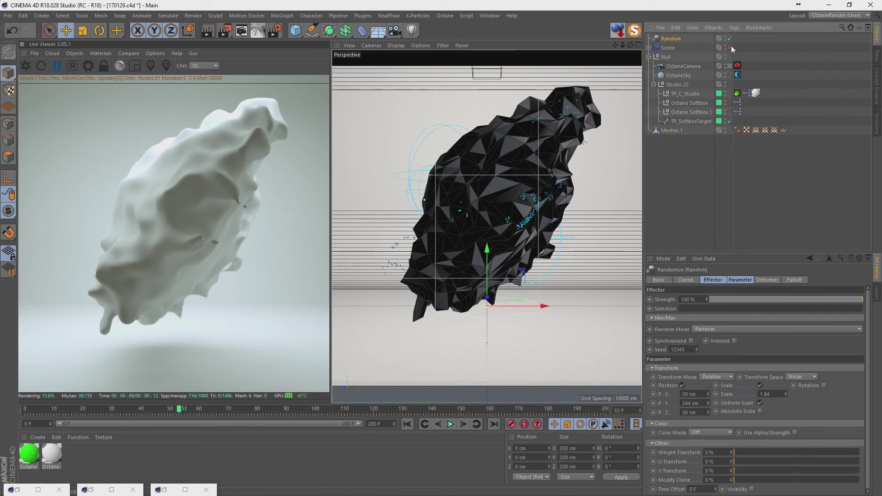
click(730, 47)
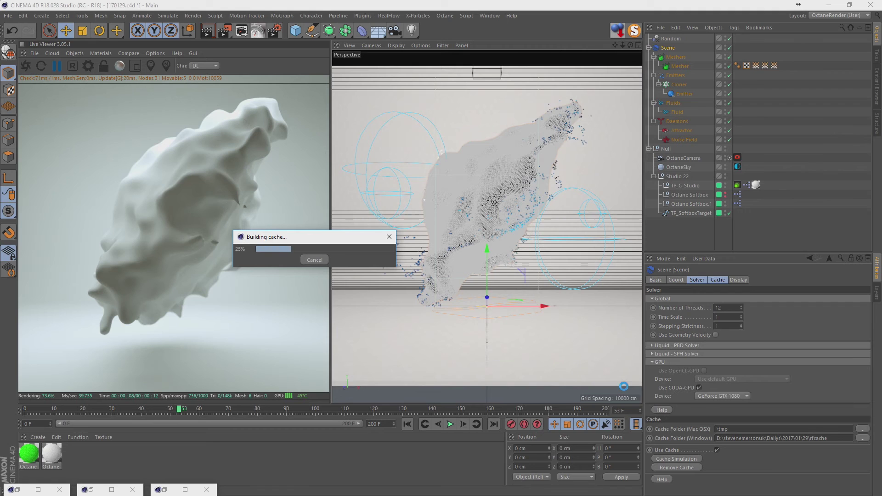
Cancel caching, go to frame 48, load the red Plastic preset, and rotate the splash horizontal
click(318, 260)
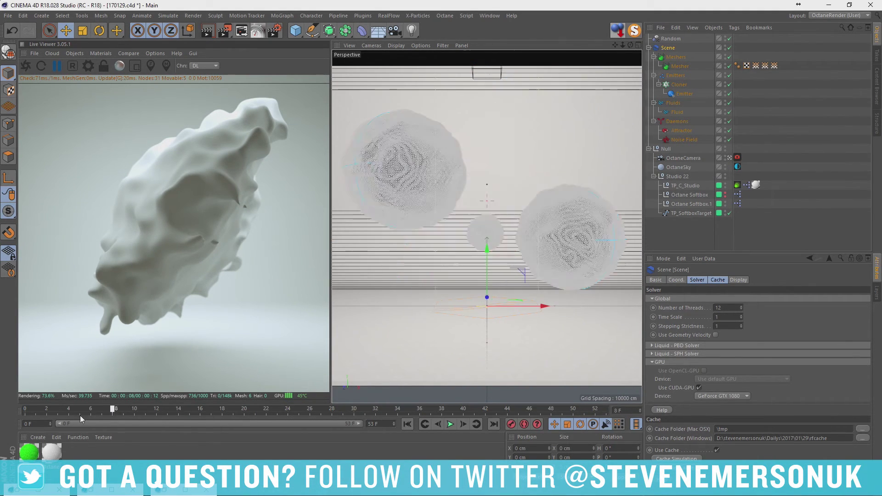
drag(28, 409, 557, 410)
key(shift+F8)
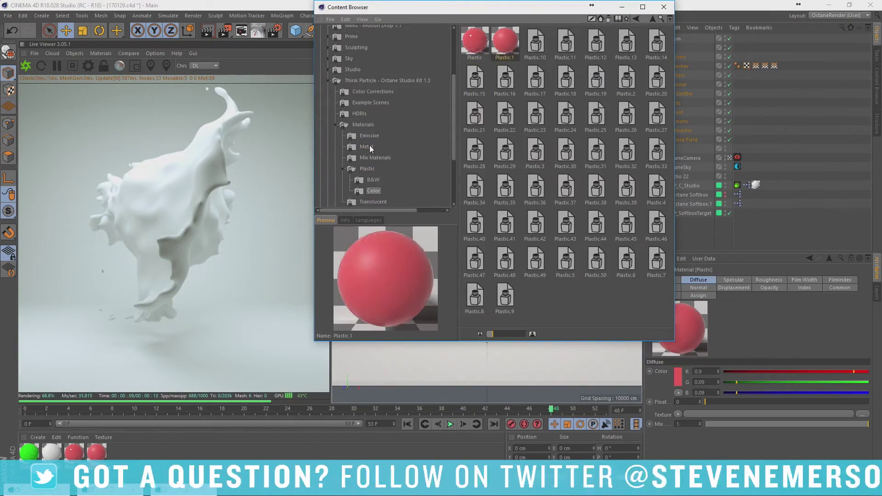
double_click(535, 152)
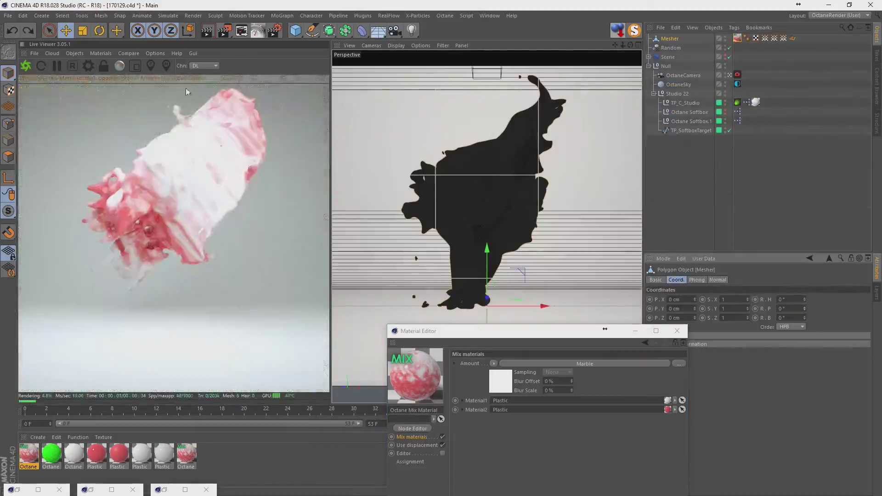
drag(489, 205, 500, 197)
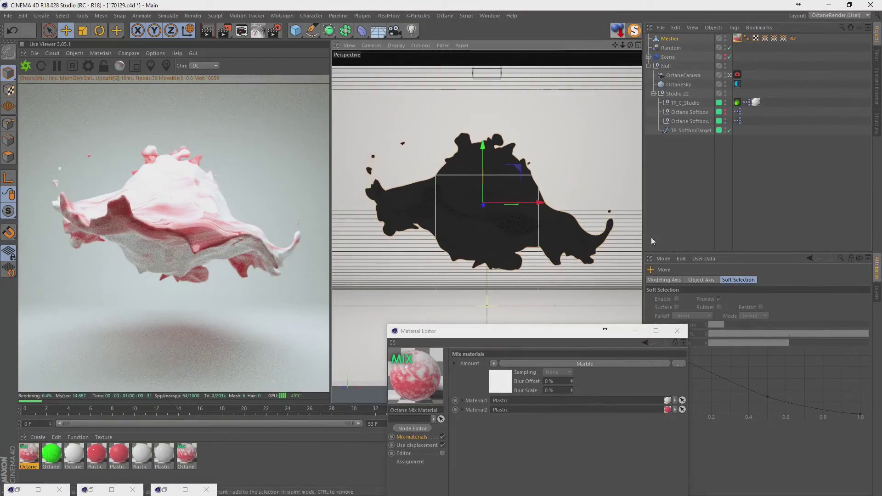
drag(601, 330, 505, 330)
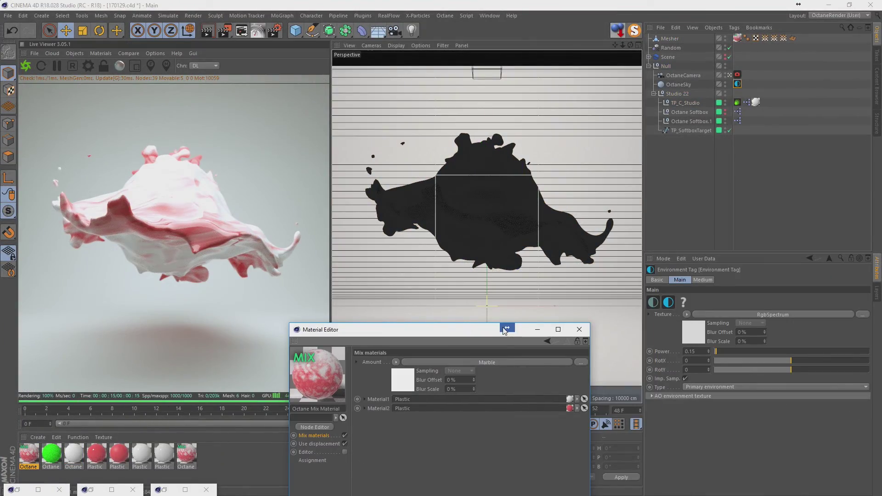
Make the background gradient pink and view through the OctaneCamera
click(686, 315)
click(716, 331)
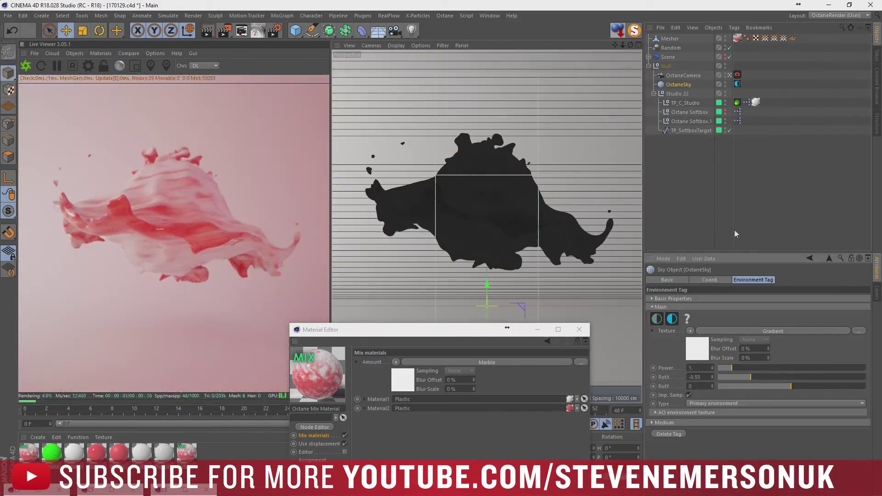
click(733, 229)
click(727, 75)
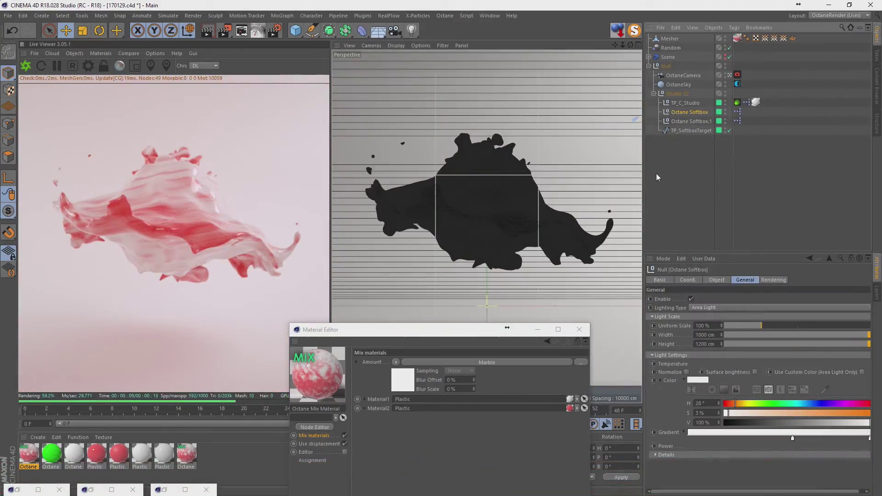
Increase the mix material's displacement Details amount, then close the material editor
drag(509, 329, 596, 124)
click(487, 183)
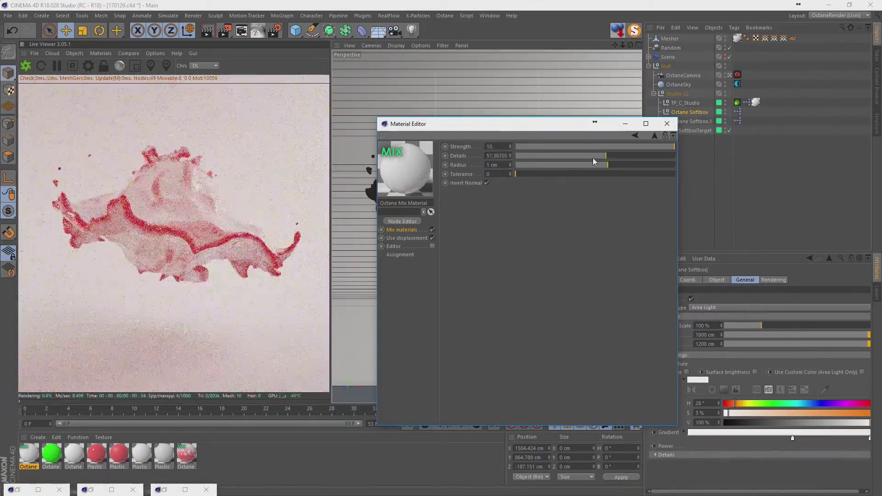
drag(592, 165, 617, 164)
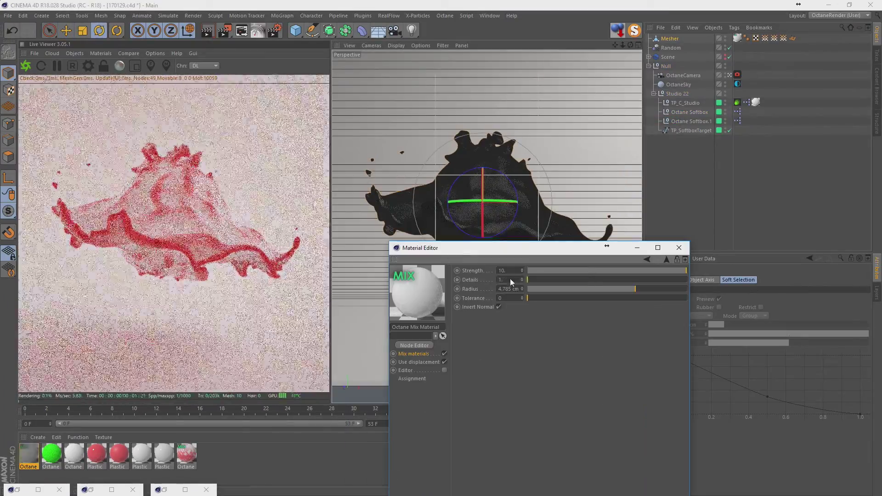
click(678, 248)
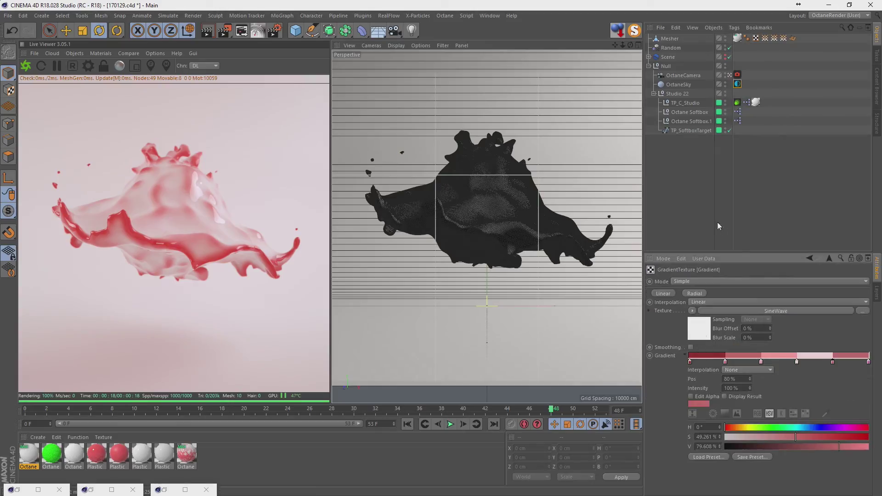
click(784, 358)
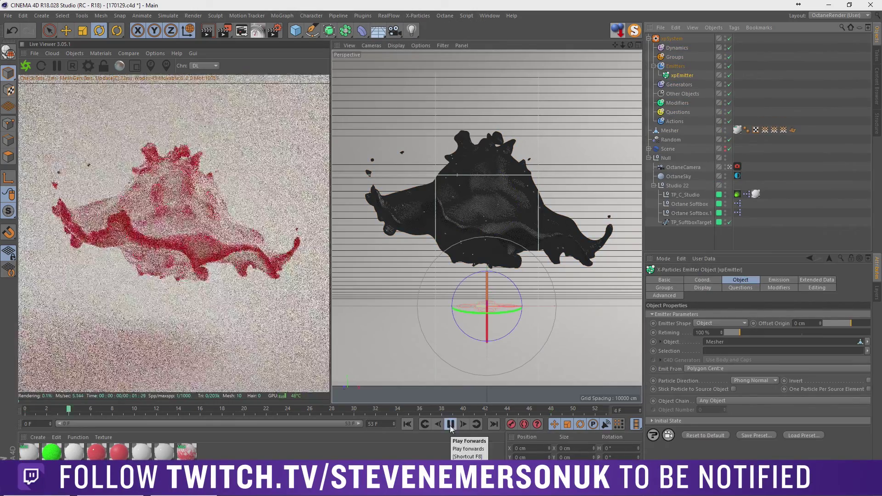
Play the emitter simulation and apply the red Plastic material to the generator's spheres
click(674, 76)
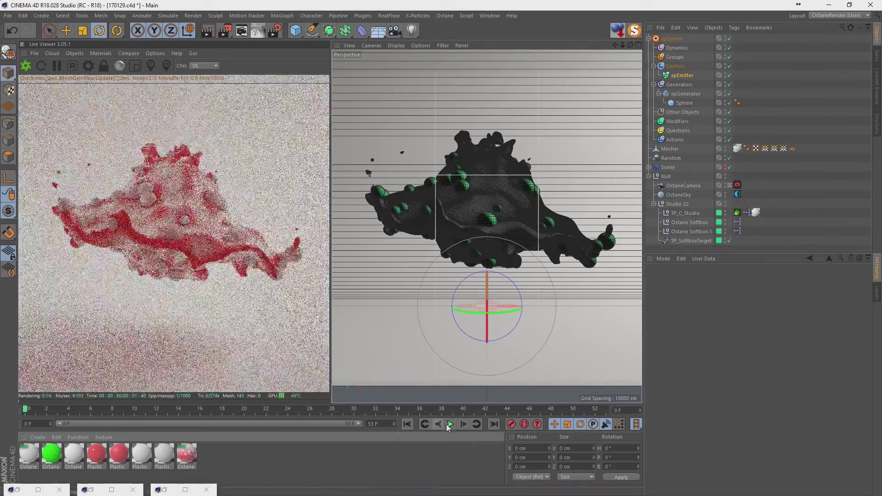
click(450, 424)
click(674, 76)
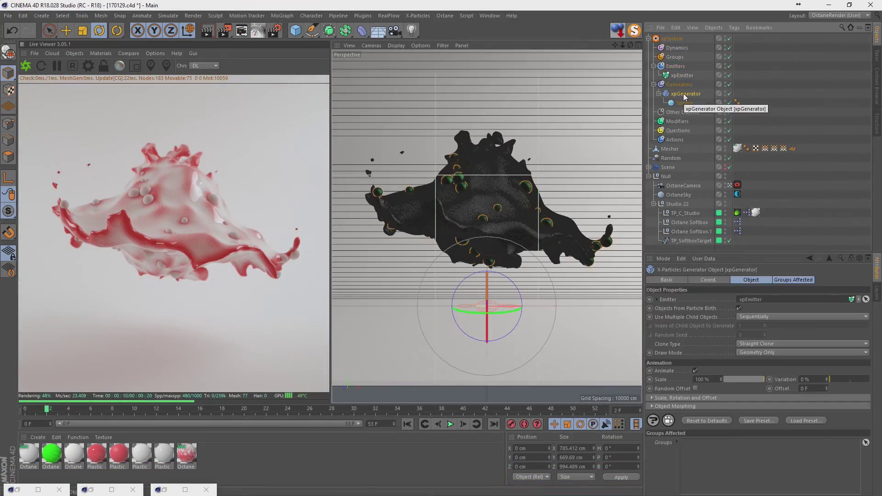
click(684, 102)
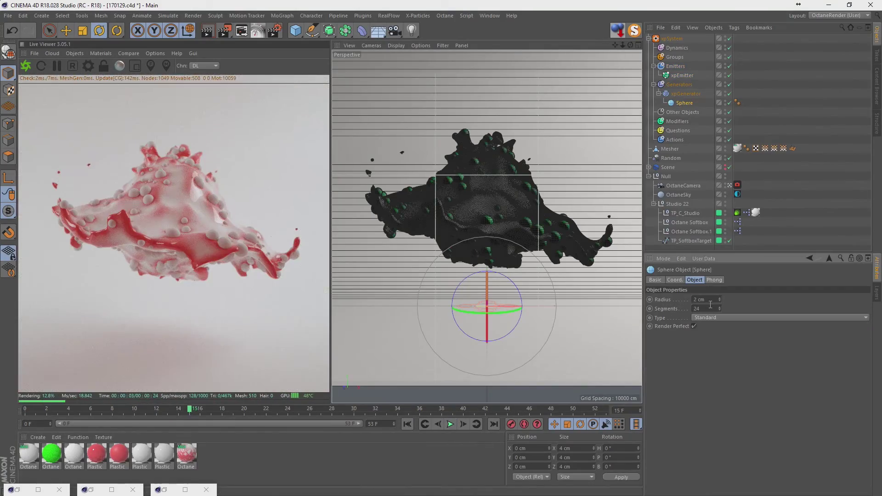
double_click(746, 103)
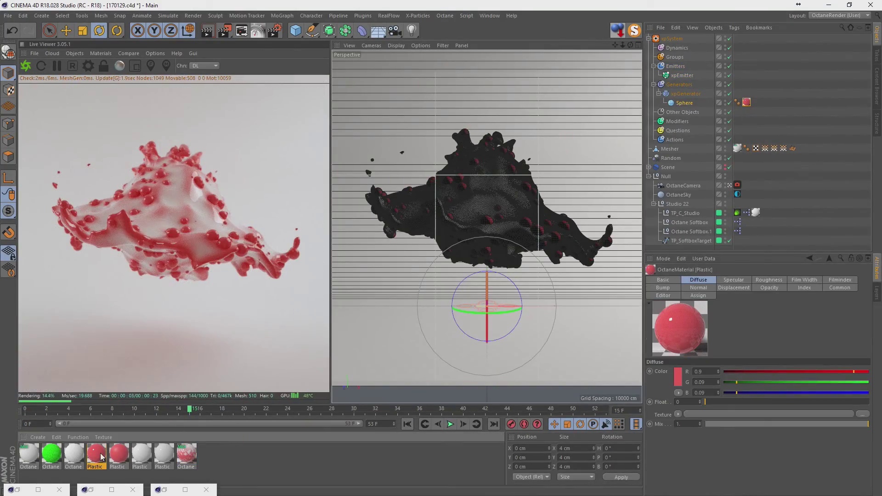
Create a new Octane Mix Material that blends through a Noise texture
double_click(228, 456)
click(271, 271)
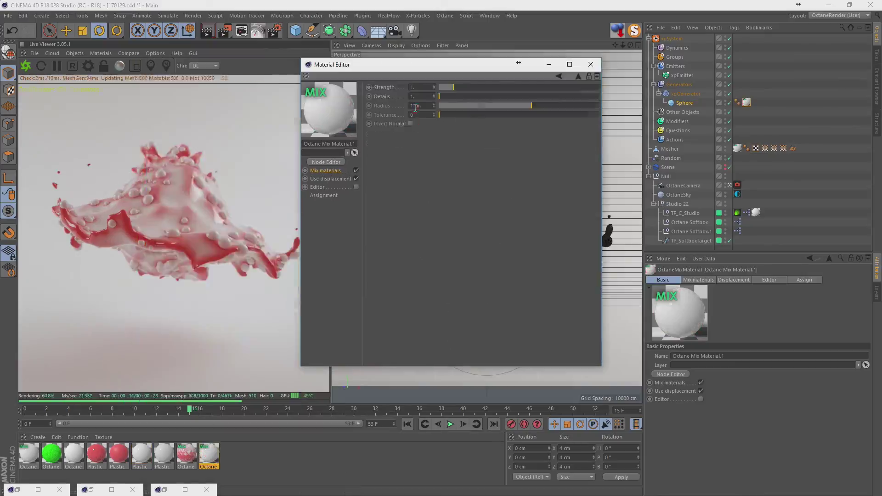
click(442, 106)
click(450, 276)
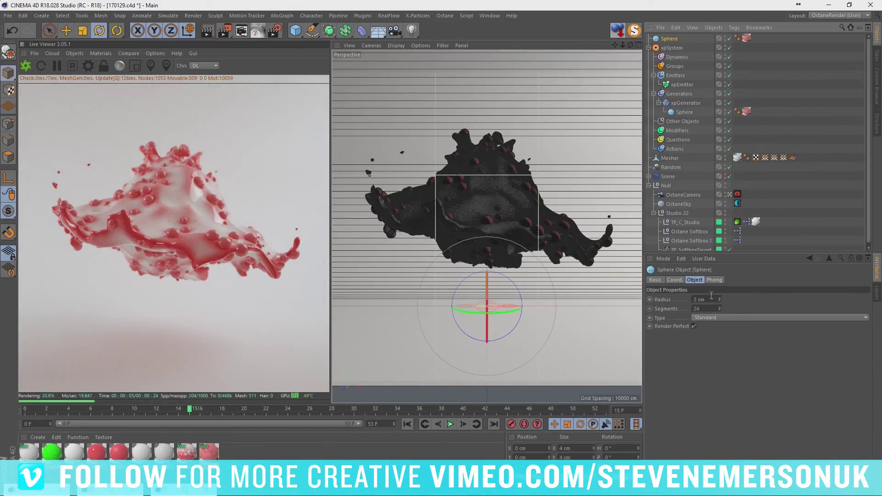
Confirm the sphere radius and clone it in a 13-count radial ring of radius 424 cm
key(Return)
click(282, 15)
alt+click(293, 35)
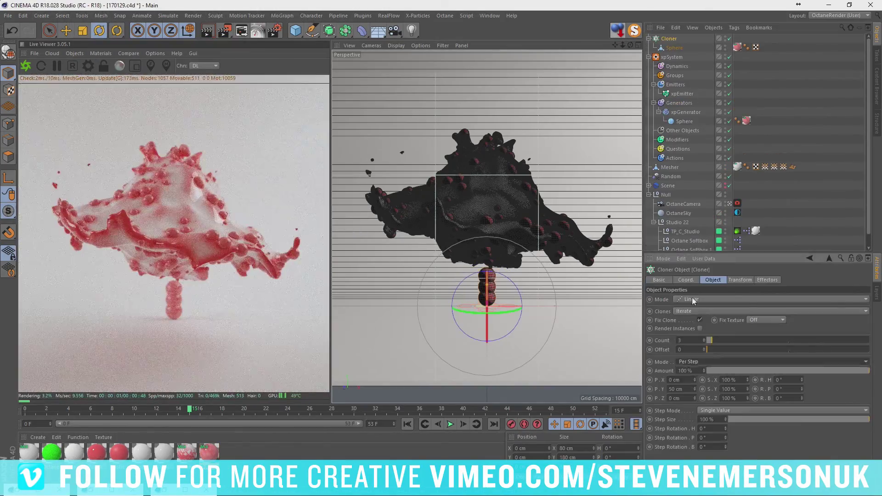
click(771, 299)
click(698, 317)
drag(712, 349, 775, 353)
Scatter the clones with a Random effector and adjust its position settings
click(282, 15)
click(299, 138)
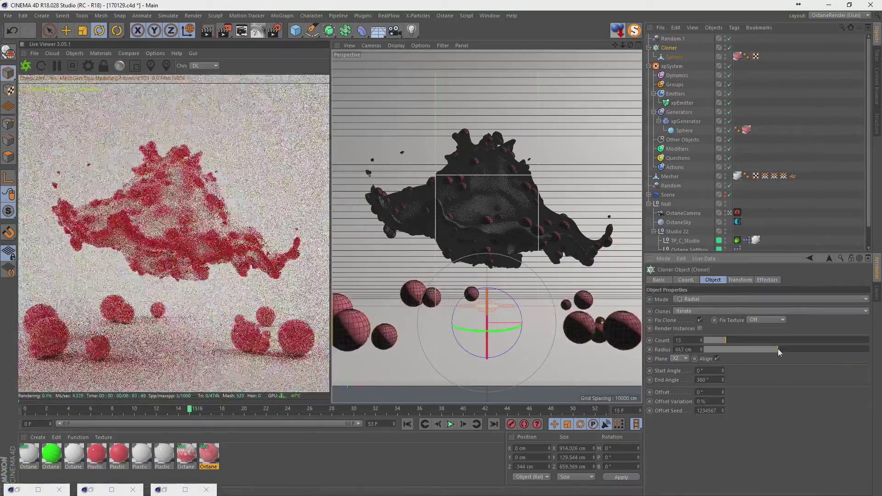
click(686, 279)
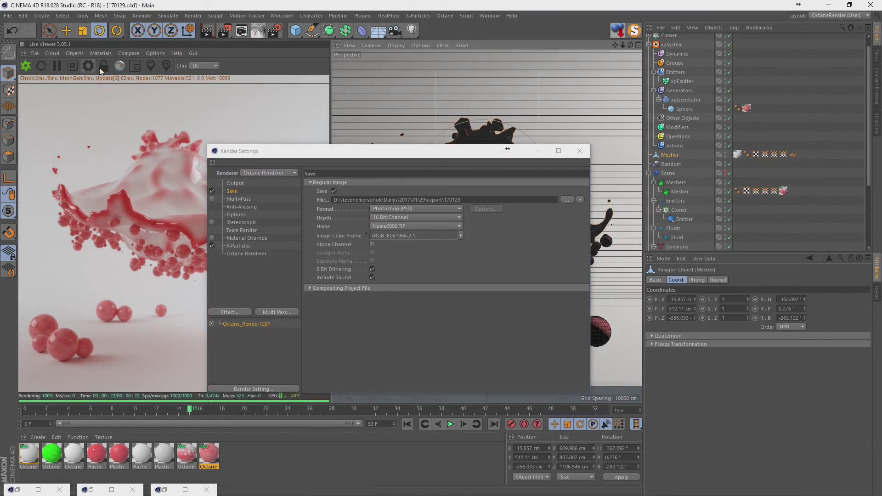
Switch the Octane render kernel to Pathtracing
click(88, 66)
click(464, 100)
click(453, 138)
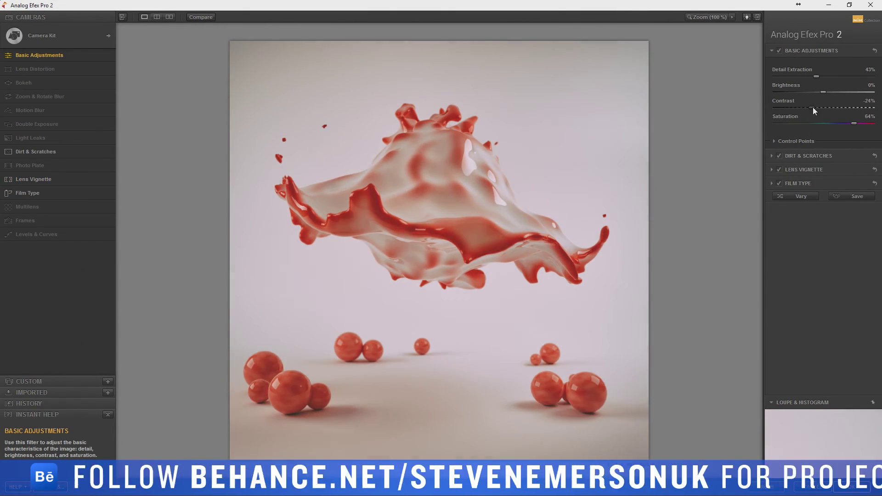
Turn off Dirt & Scratches and browse the Film Type presets
click(809, 156)
click(779, 64)
click(798, 91)
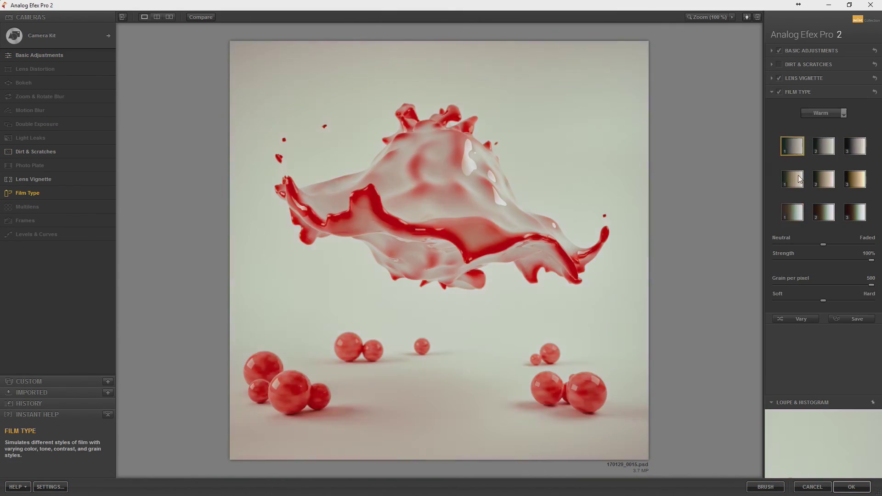
click(830, 114)
click(792, 212)
Enable Light Leaks with a Soft preset at reduced 19% strength
click(30, 138)
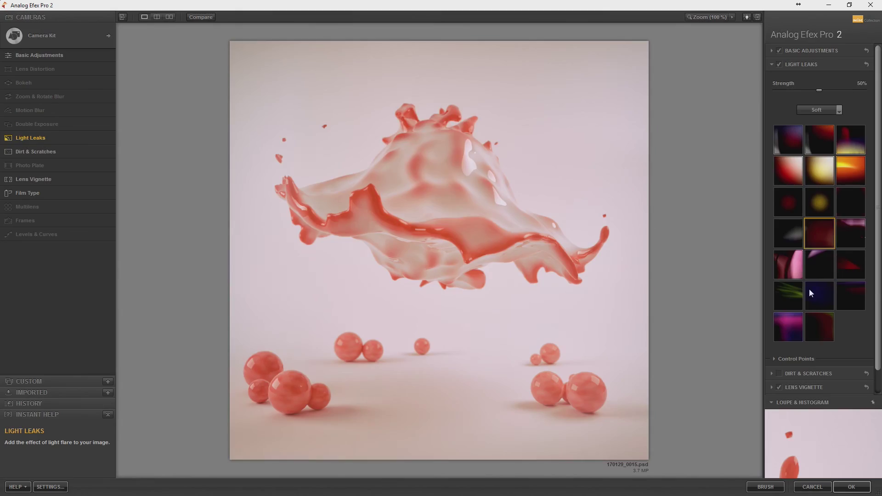
click(822, 110)
click(791, 139)
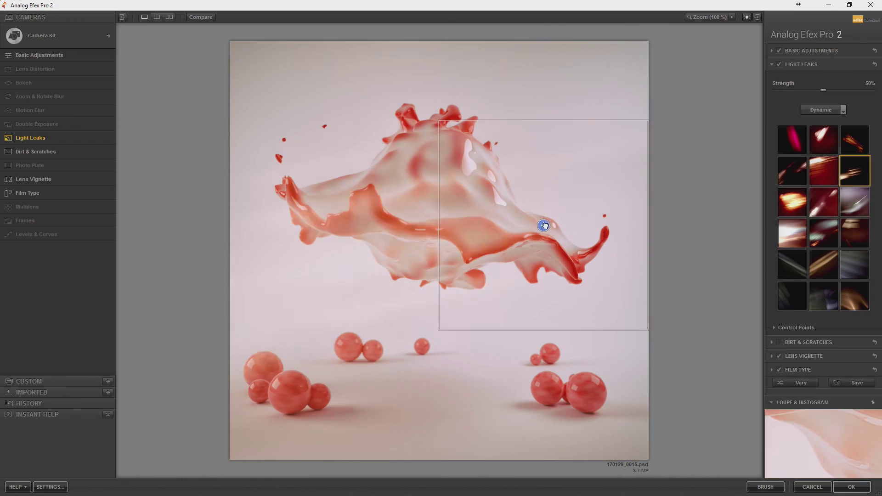
click(820, 110)
click(821, 121)
click(850, 139)
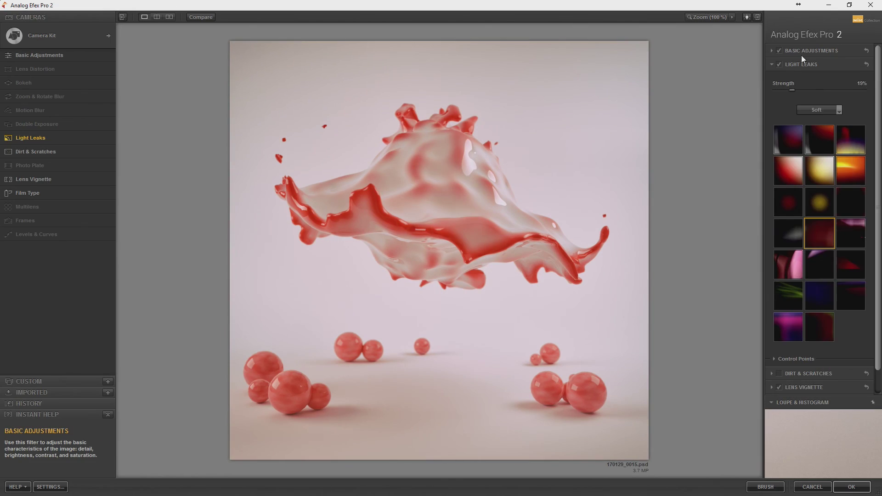
Apply a subtle pink Film Type preset
click(801, 65)
click(843, 127)
click(820, 147)
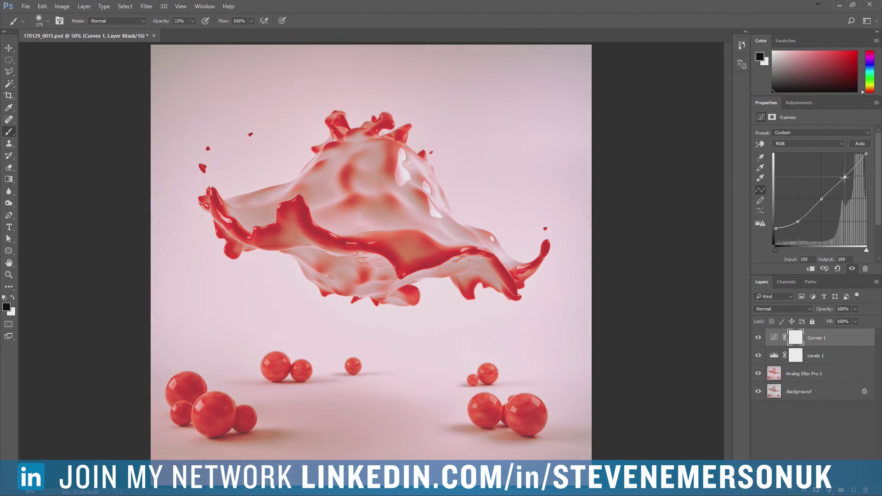
Drag the Curves midpoint up-left to boost midtone contrast
drag(821, 200, 816, 197)
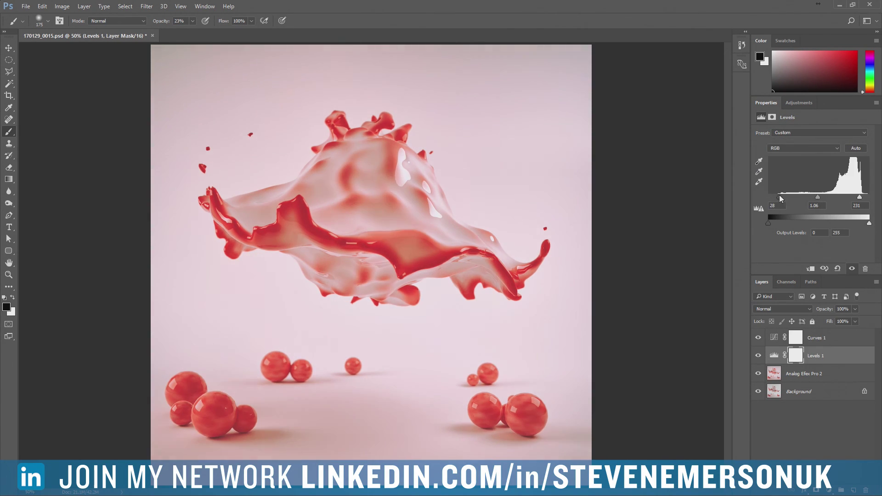